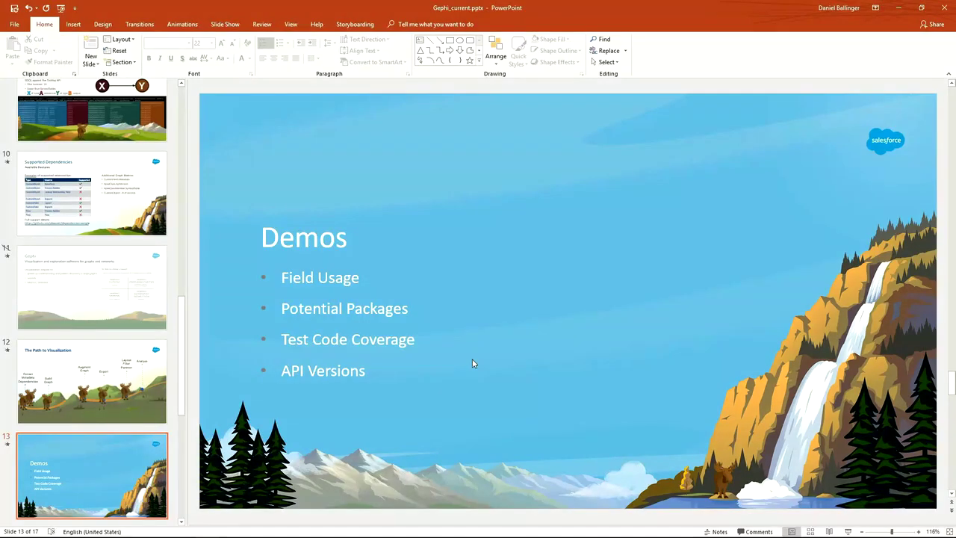
- Run the Fruchterman Reingold layout (Area 10000, Gravity 10, Speed 1) on the scattered graph
key(alt+Tab)
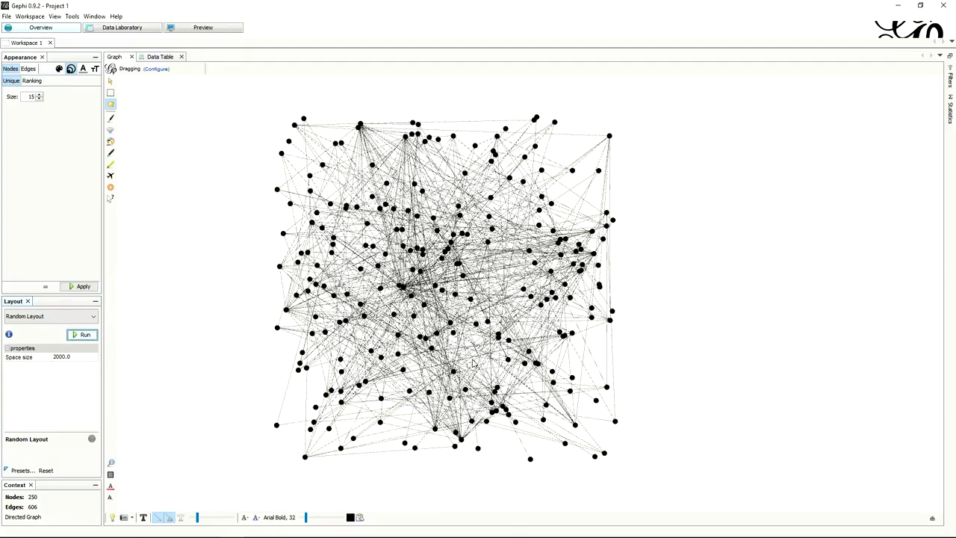
click(43, 317)
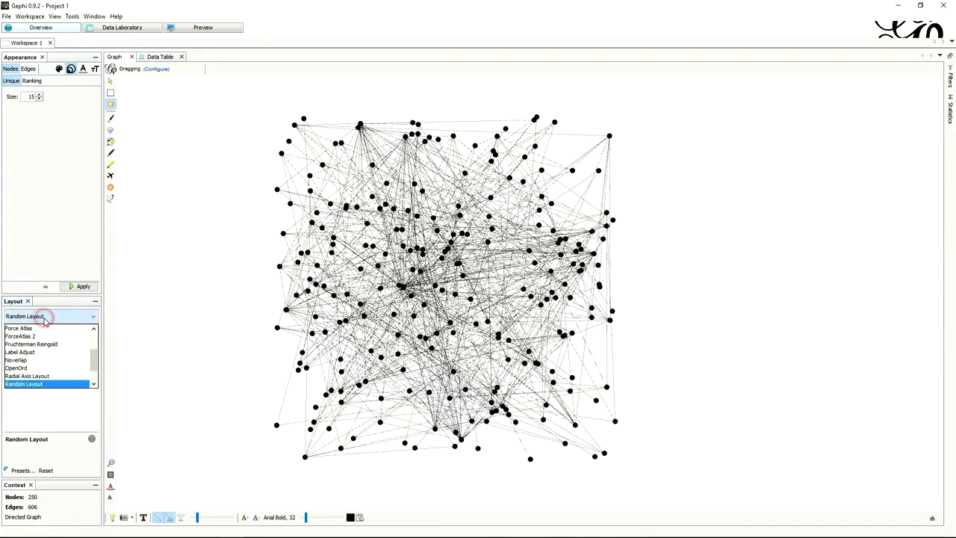
click(34, 341)
click(81, 334)
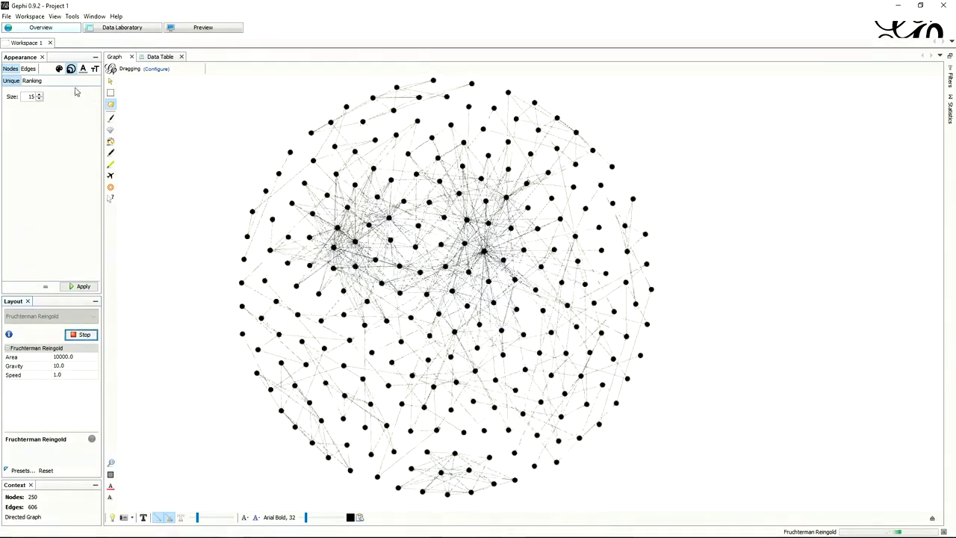
- Colour the nodes by the 'type' partition, then stop the layout at iteration 13,445
click(59, 68)
click(32, 81)
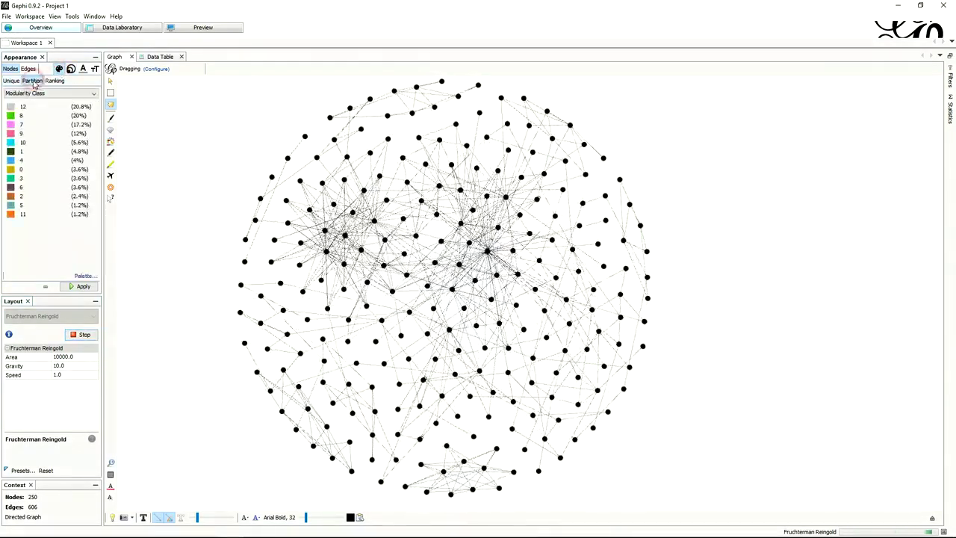
click(33, 94)
click(23, 153)
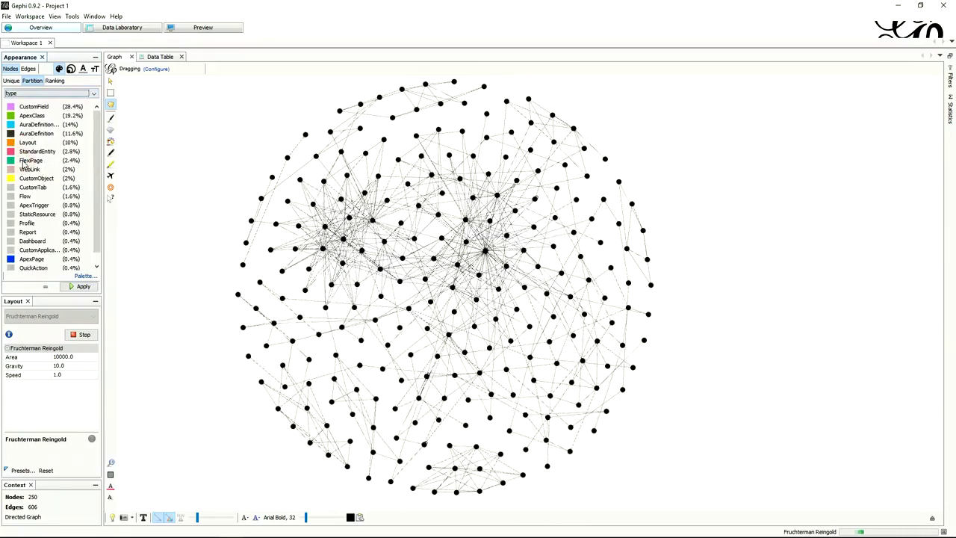
click(82, 287)
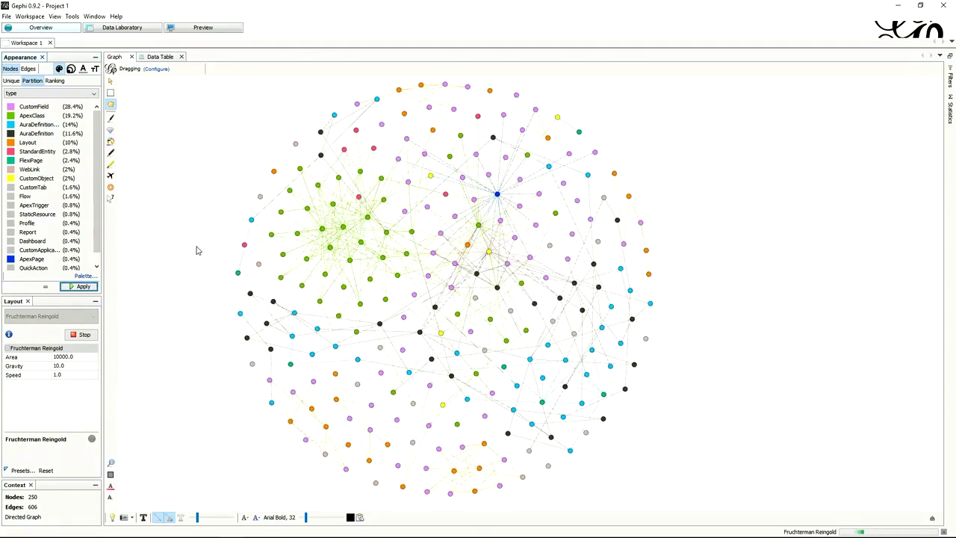
click(81, 334)
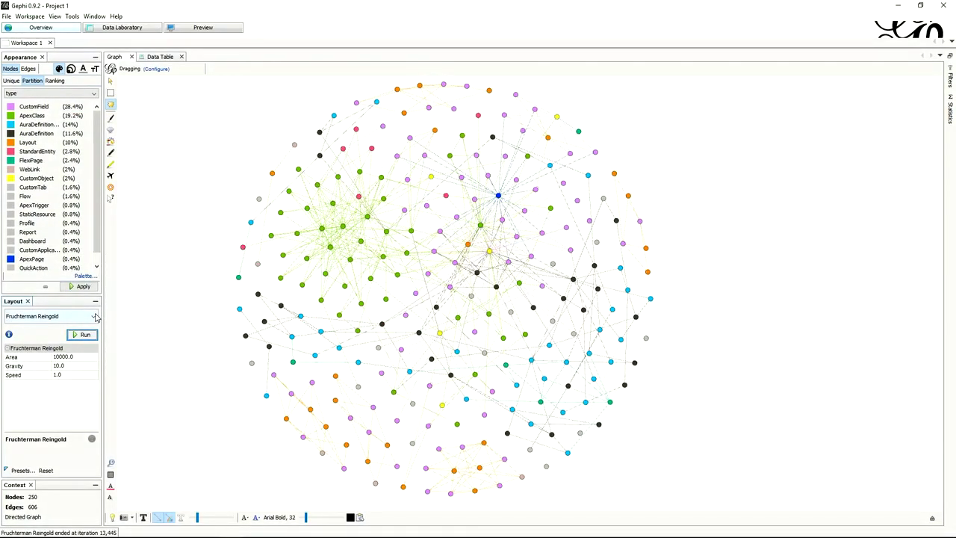
- Start Force Atlas (Repulsion 1700, Gravity 30) to separate ApexClass and Aura definition clusters
click(94, 316)
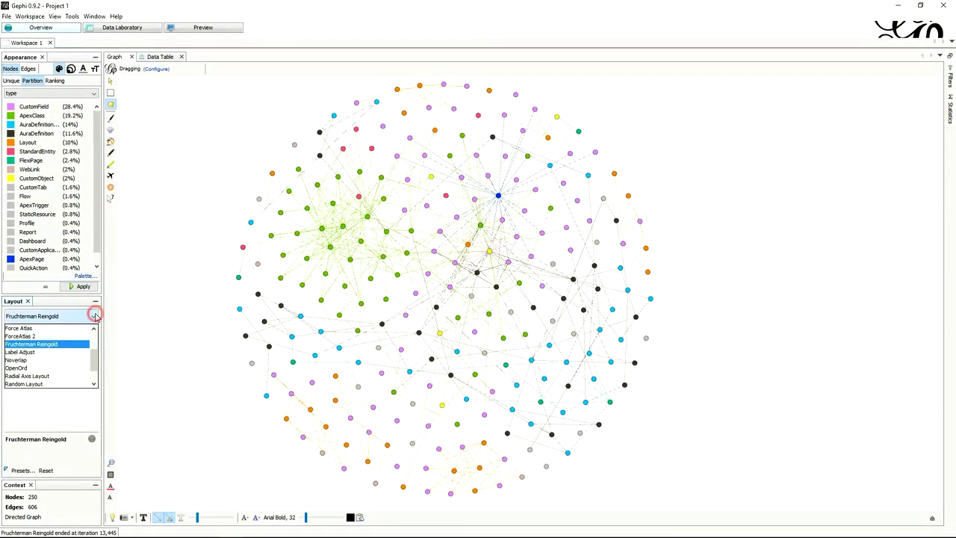
click(60, 330)
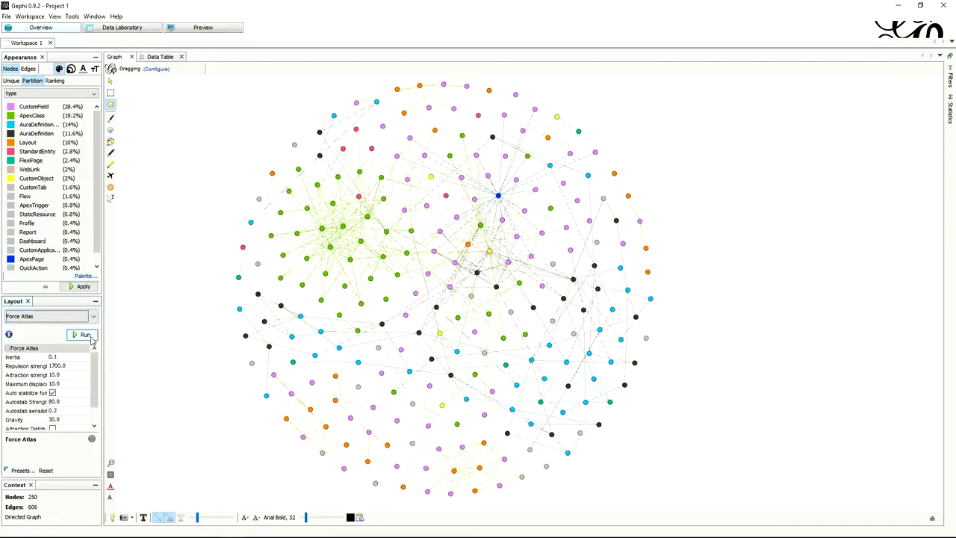
click(84, 334)
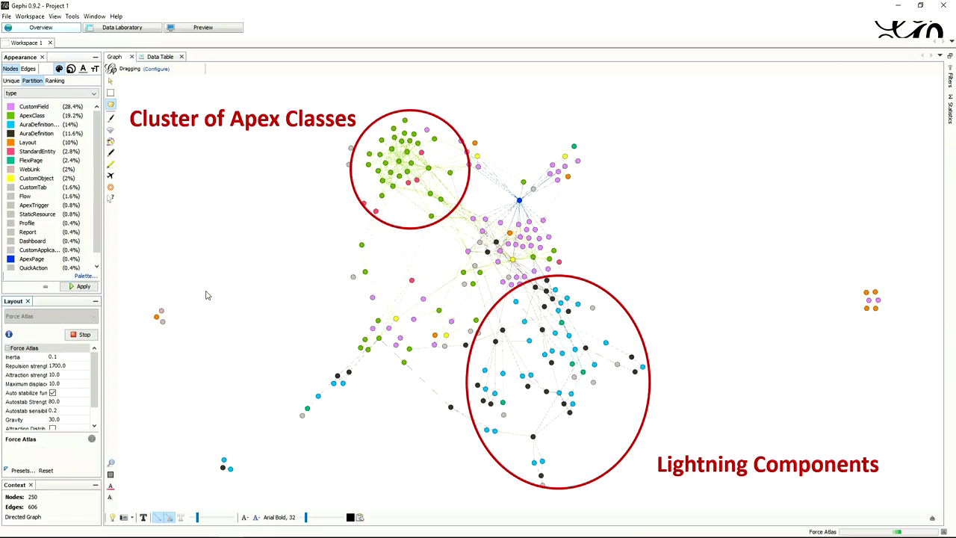
- Compute Network Diameter (diameter 4, average path length 1.748) and close the report
click(949, 111)
click(925, 122)
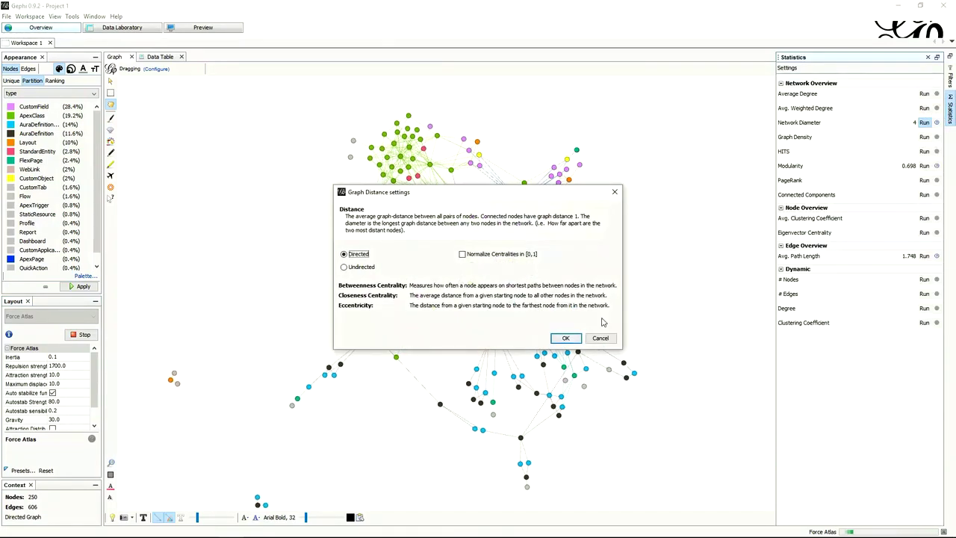
click(567, 338)
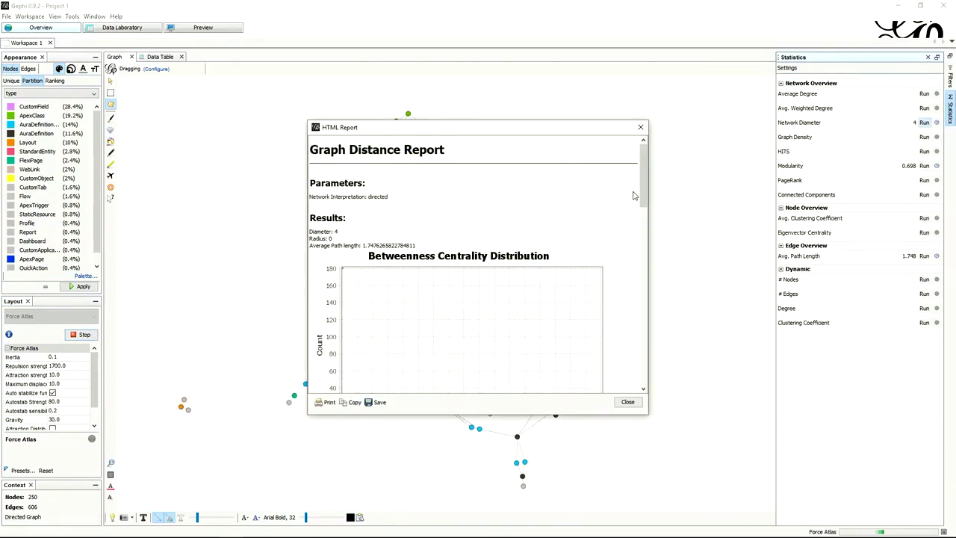
scroll(636, 193, down, 3)
click(628, 402)
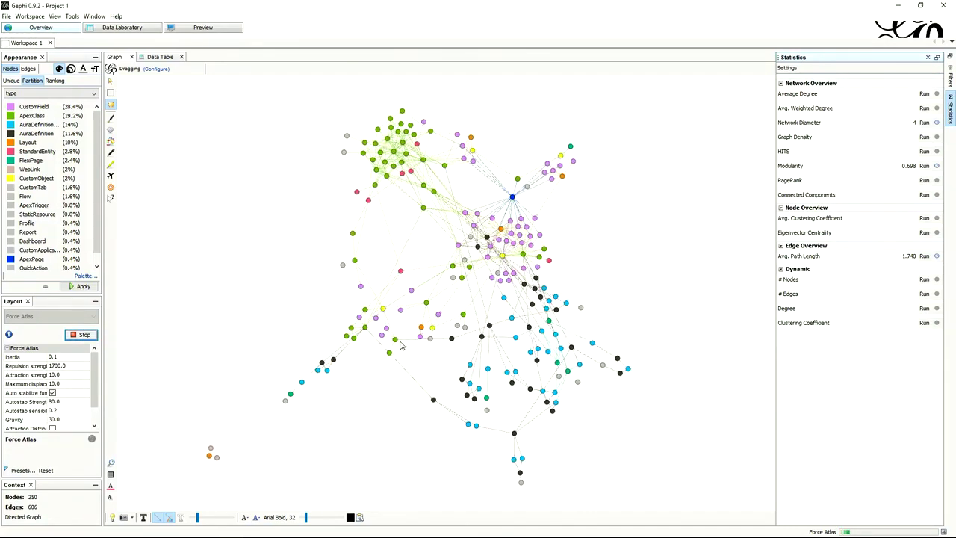
- Size nodes by Betweenness Centrality ranking (minimum 15) and stop Force Atlas at iteration 7,767
click(71, 68)
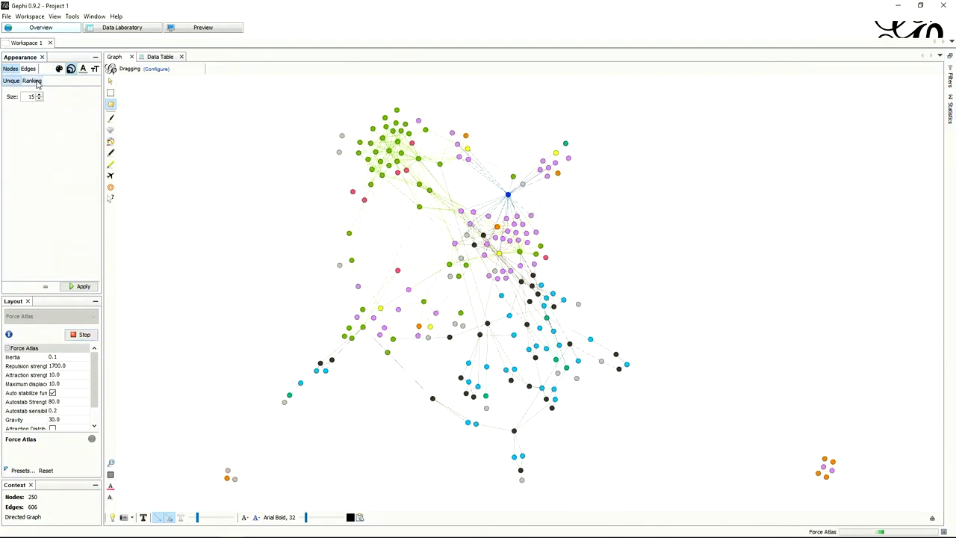
click(32, 81)
click(80, 287)
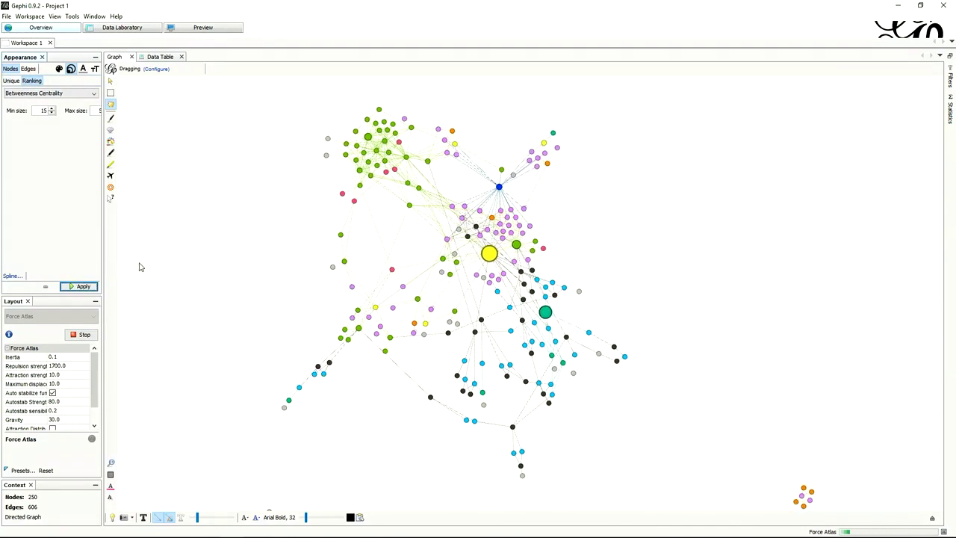
click(77, 336)
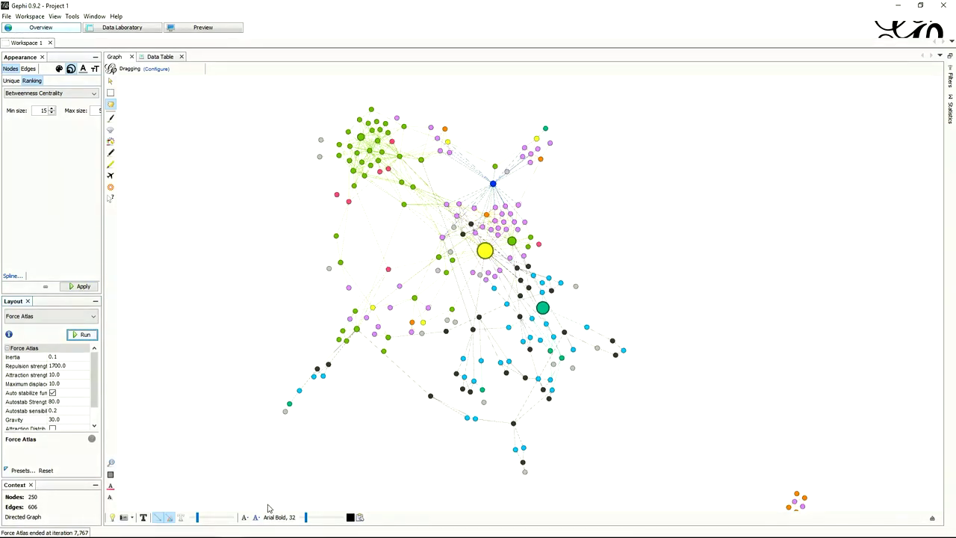
- Show node labels, zoom in, and filter the Data Table down to the Address node
click(143, 517)
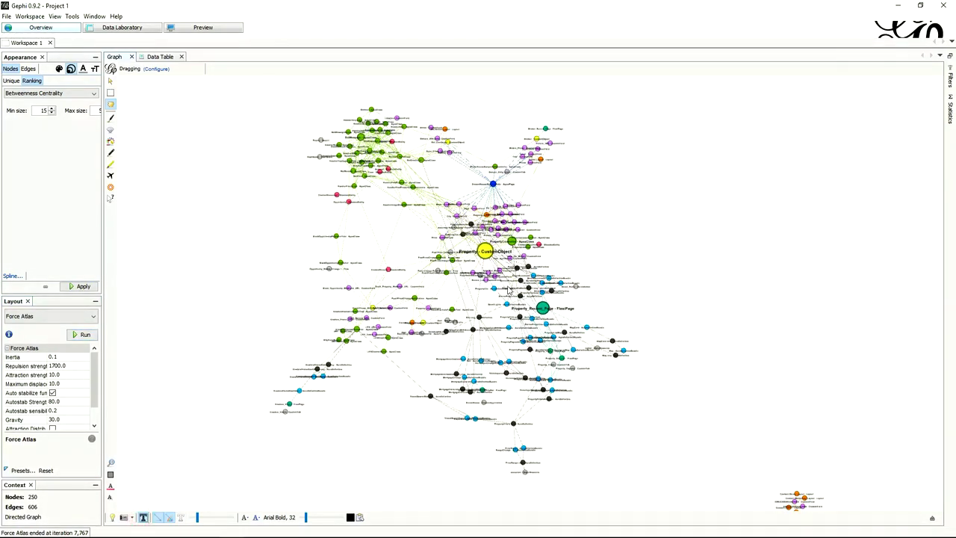
scroll(489, 257, up, 3)
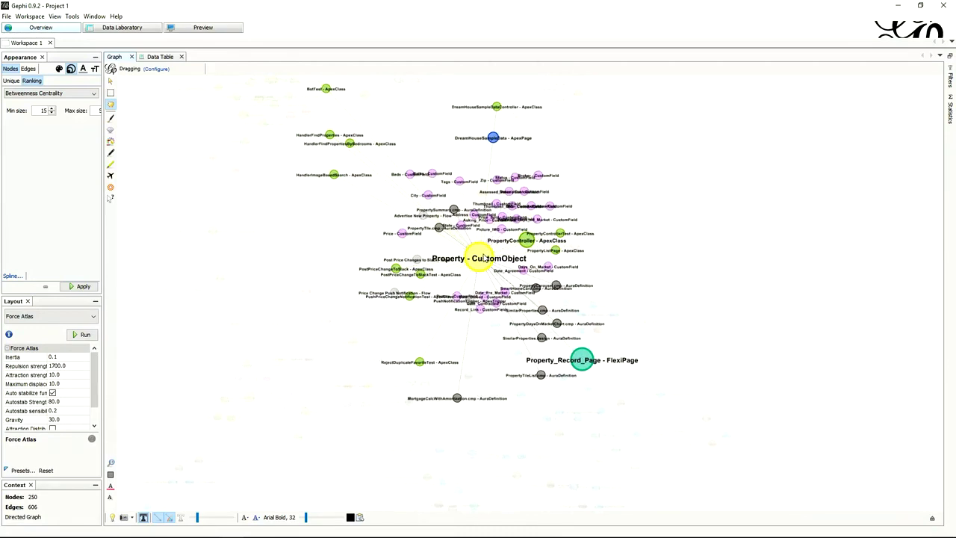
scroll(484, 259, up, 2)
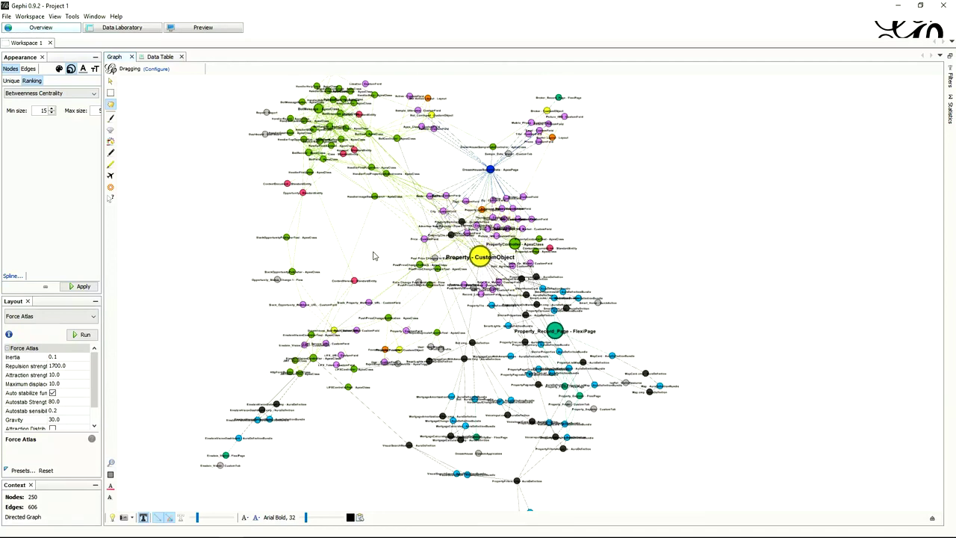
click(160, 57)
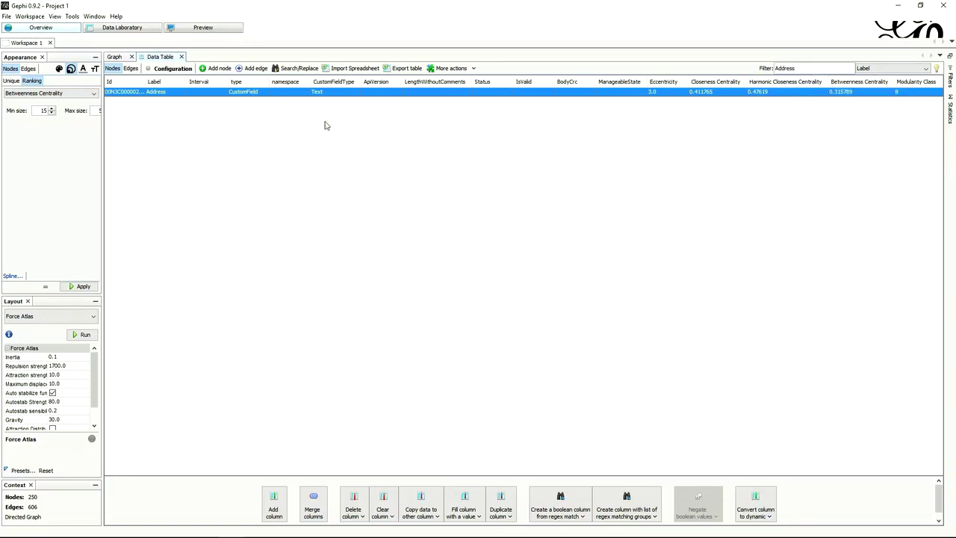
- Highlight the Address node on the Overview graph, then zoom back out to the full labelled graph
right_click(143, 92)
click(189, 114)
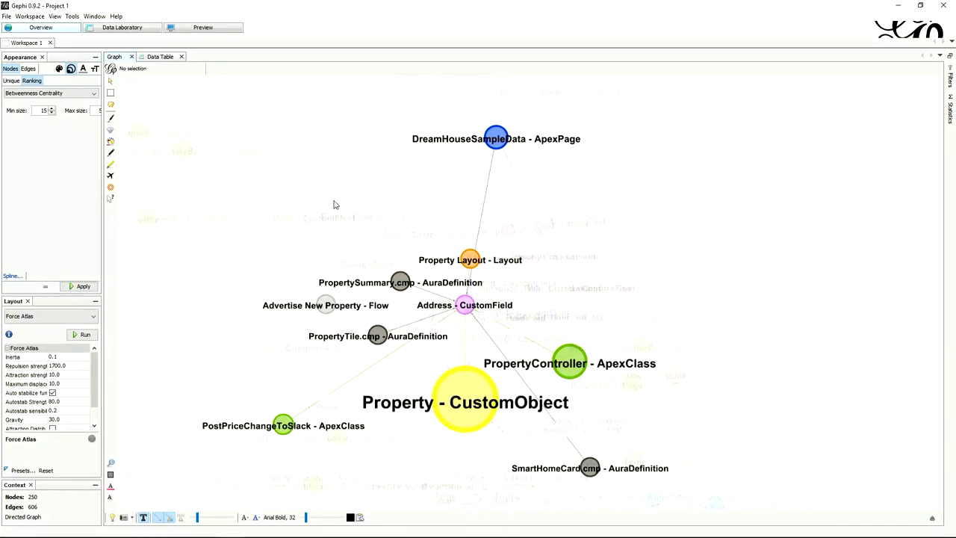
click(110, 80)
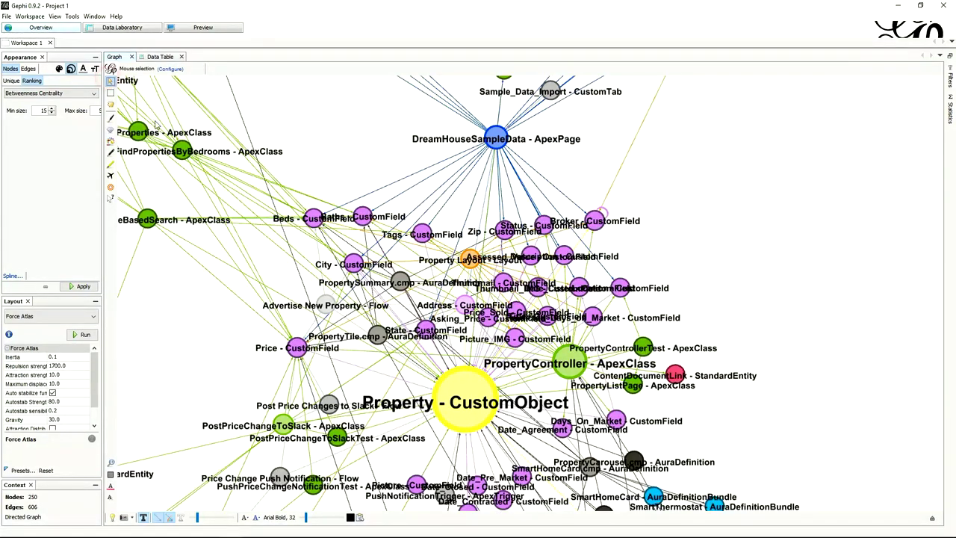
scroll(195, 270, down, 4)
scroll(269, 286, down, 5)
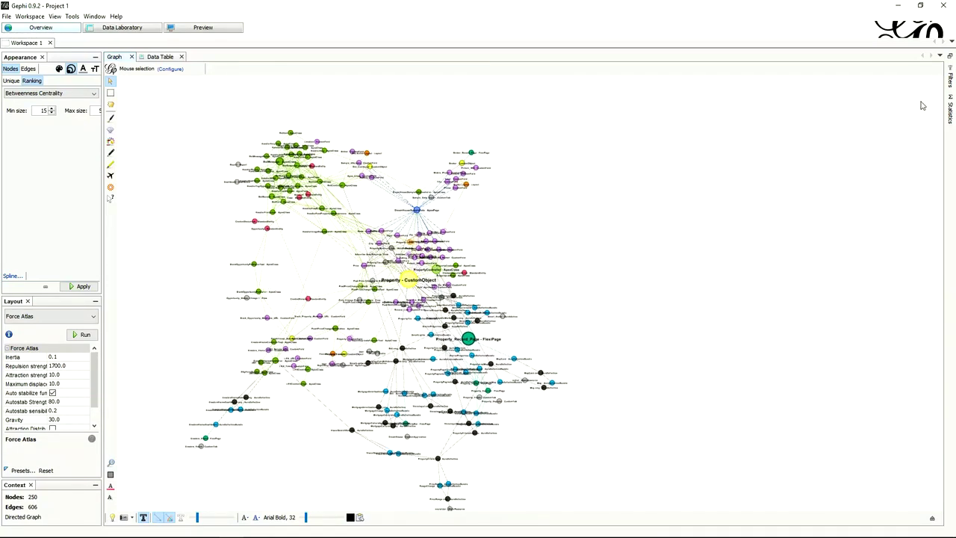
- Rerun Modularity at resolution 1.1, yielding 0.691 with 13 communities
click(951, 113)
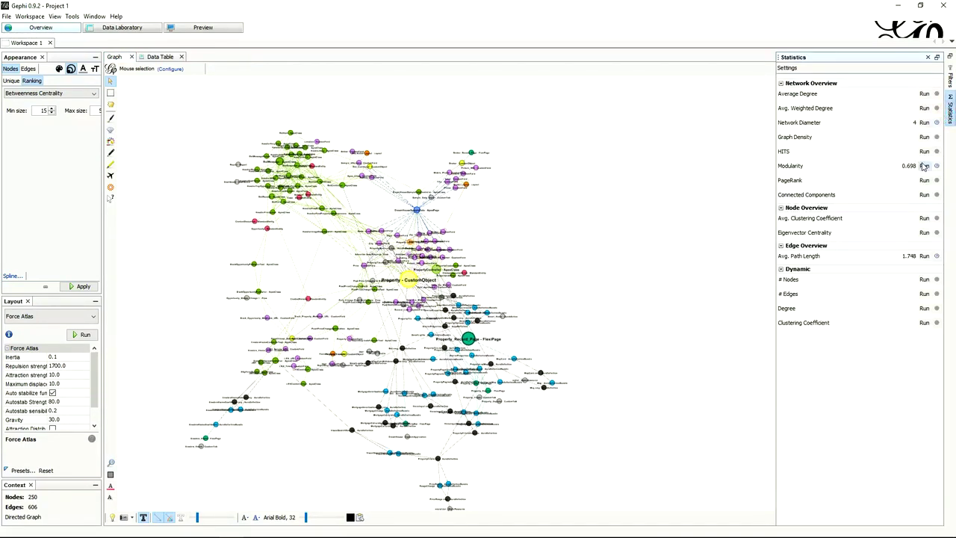
click(925, 165)
click(403, 294)
key(BackSpace)
text(1.1)
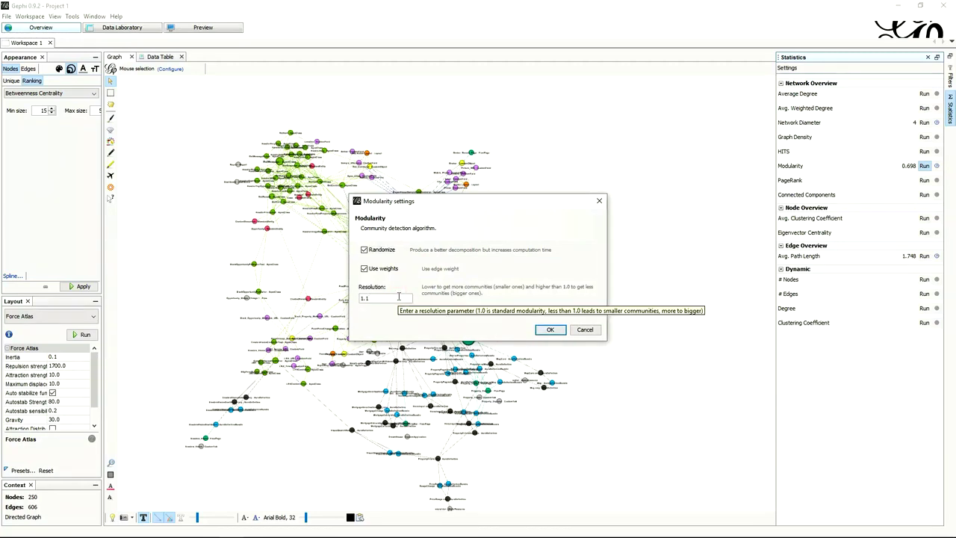
click(550, 329)
click(627, 402)
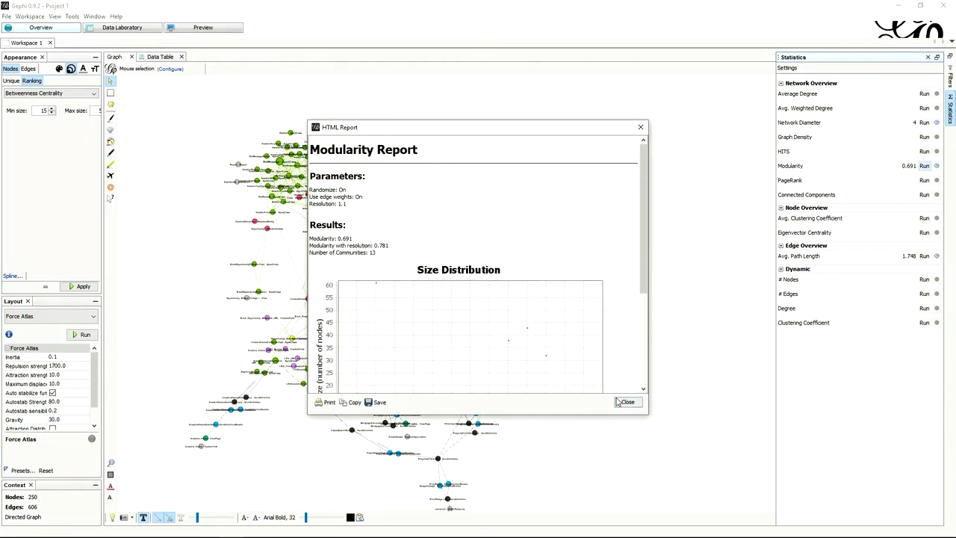
- Recolour the nodes by the Modularity Class partition (largest class 24.4%)
click(60, 69)
click(44, 92)
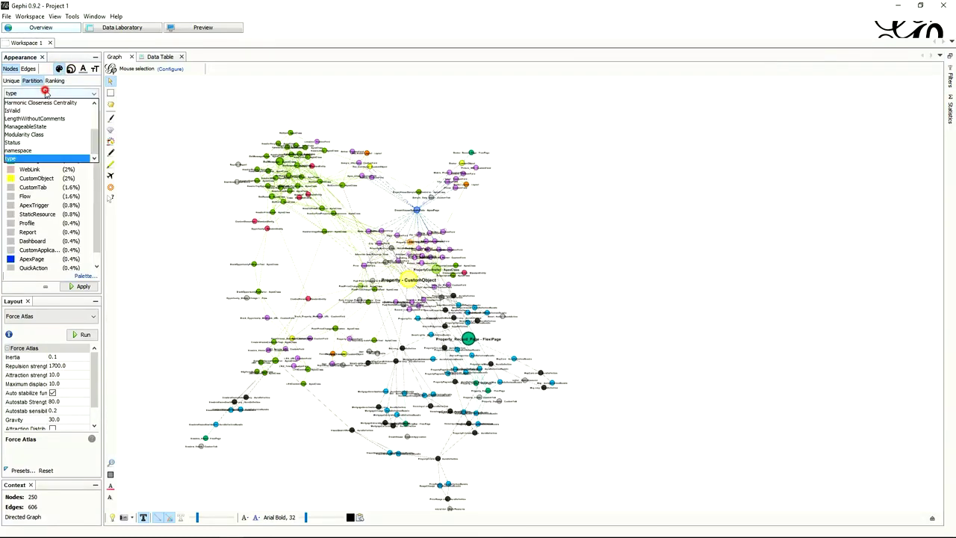
click(33, 135)
click(80, 287)
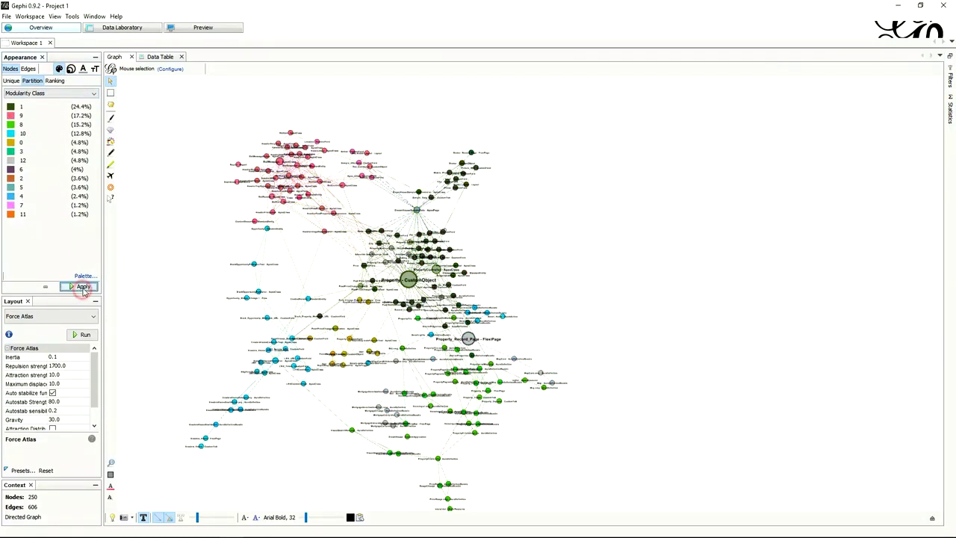
drag(164, 303, 180, 303)
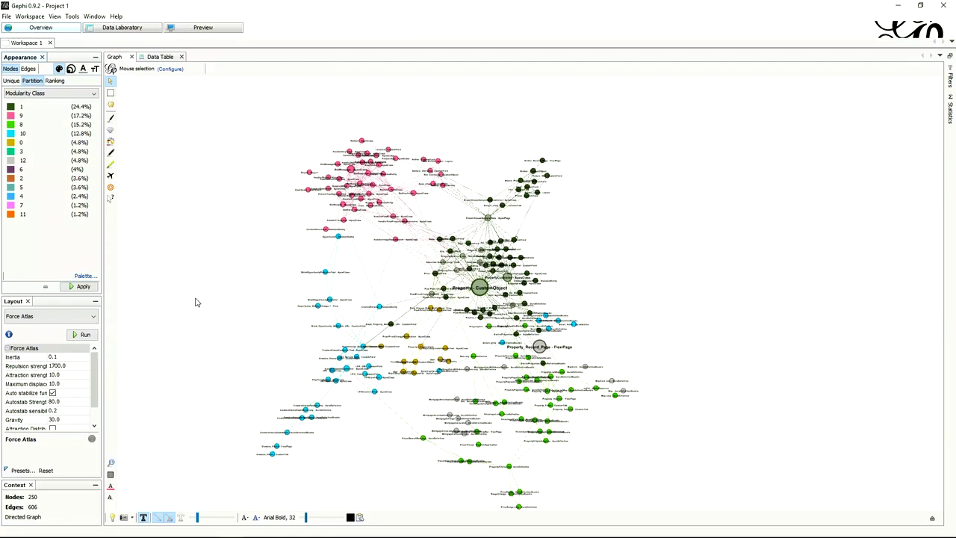
- Zoom in and drag the EinsteinVisionController node further left with the Dragging tool
scroll(291, 354, up, 5)
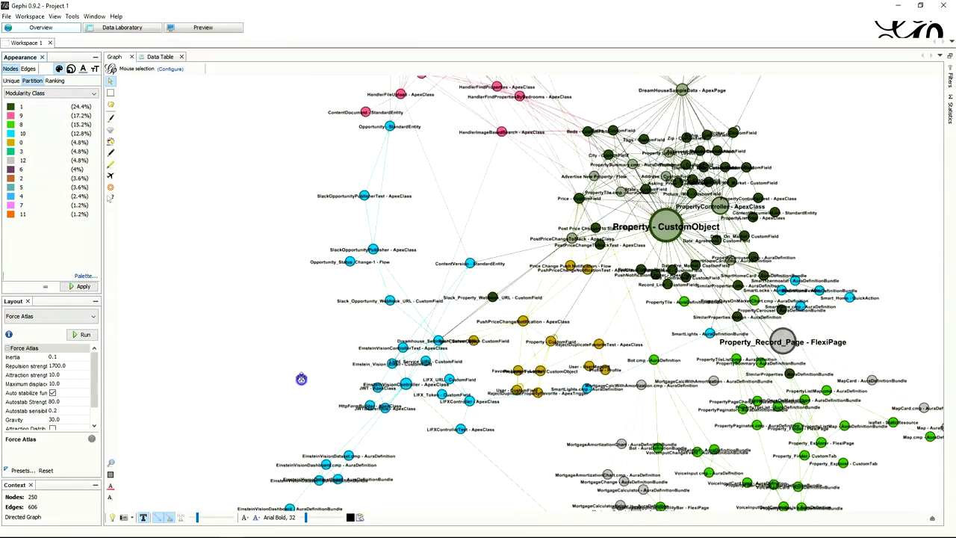
scroll(301, 379, up, 3)
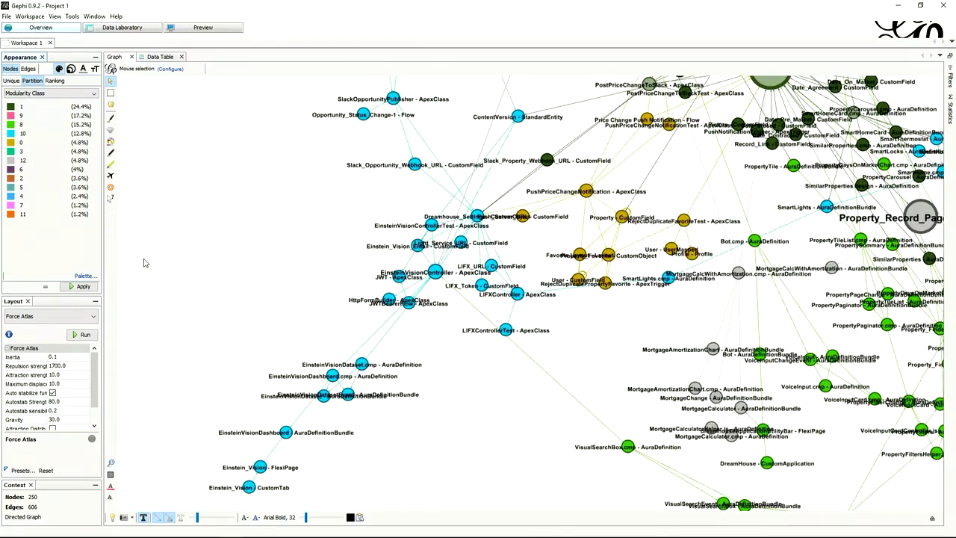
click(112, 104)
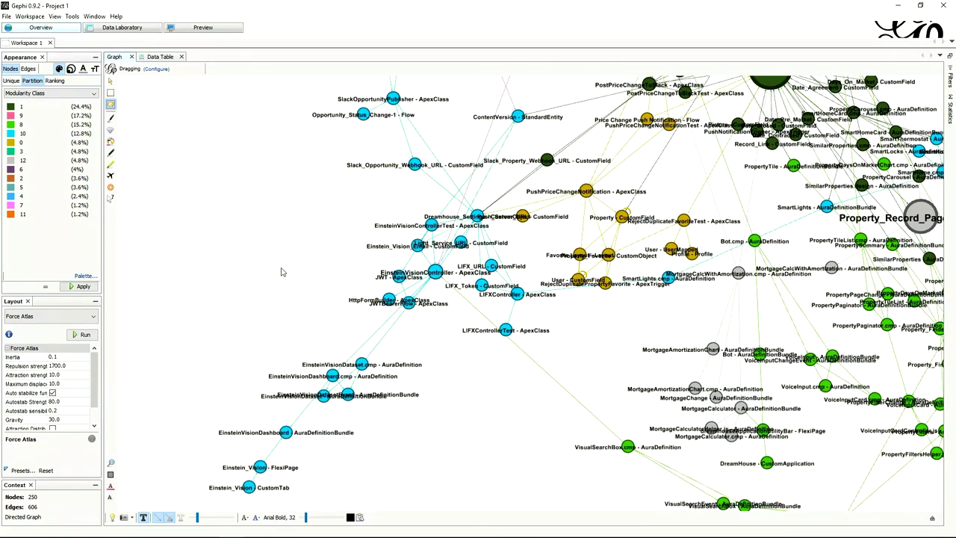
drag(434, 274, 340, 263)
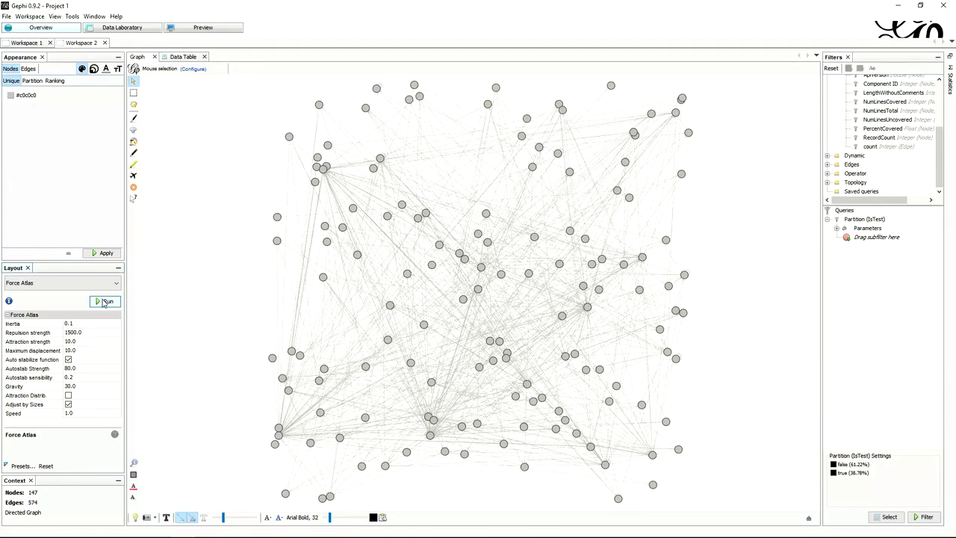
- Run Force Atlas (repulsion 1500, gravity 30) and size nodes by LengthWithoutComments, 13 to 50
click(103, 301)
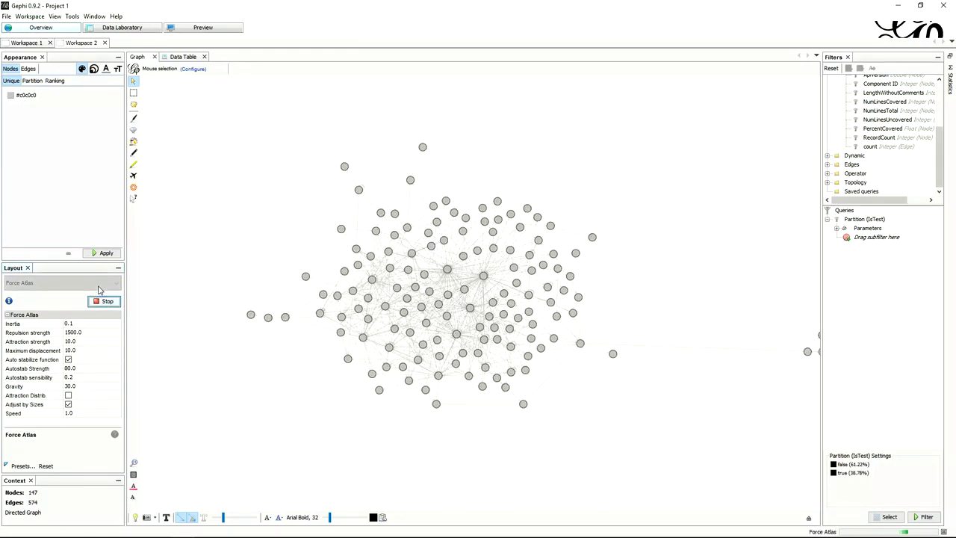
click(94, 68)
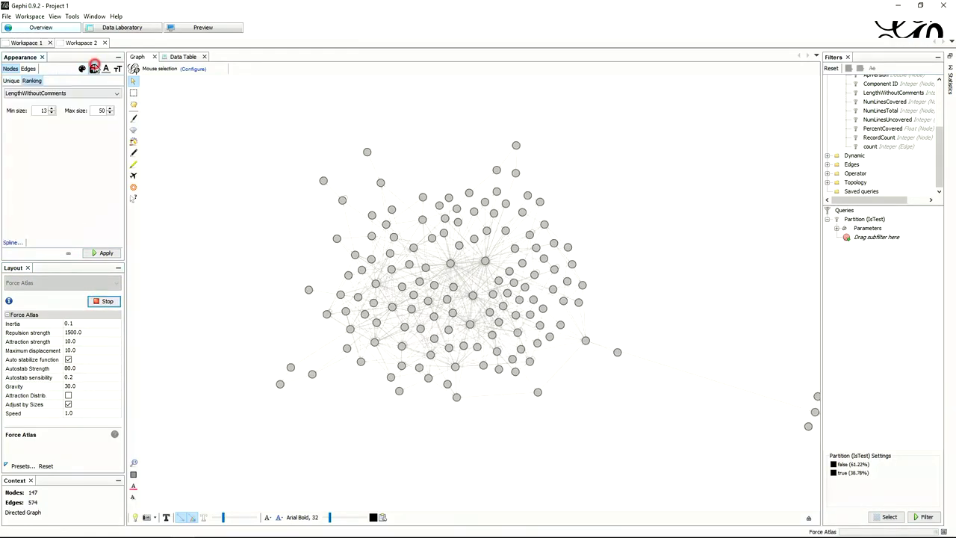
click(103, 253)
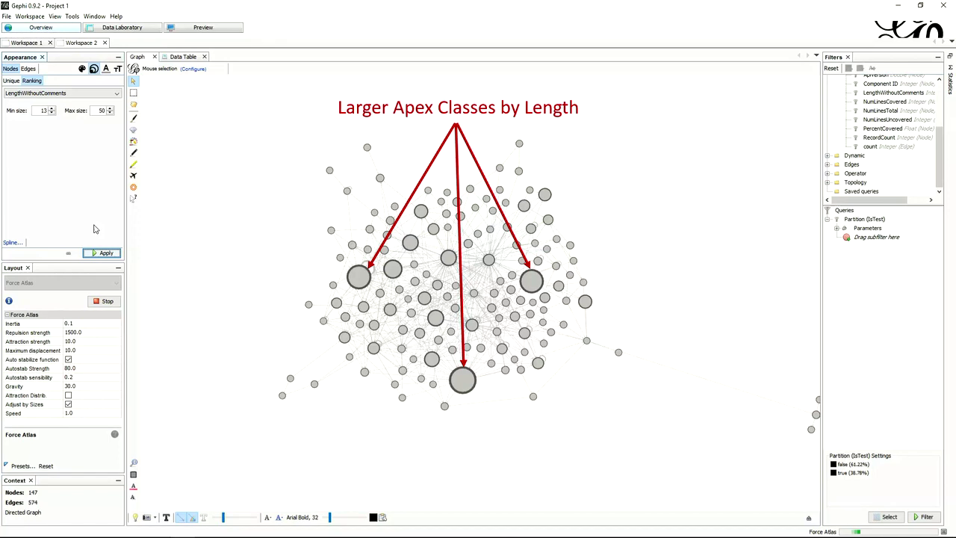
- Colour nodes red-to-blue by PercentCovered ranking, with the gradient midpoint moved to about 75%
click(82, 69)
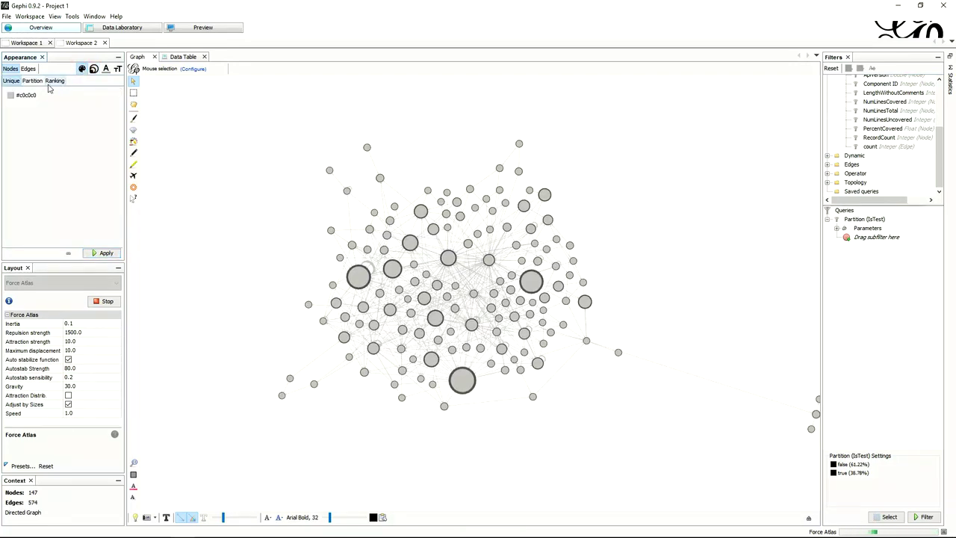
click(54, 80)
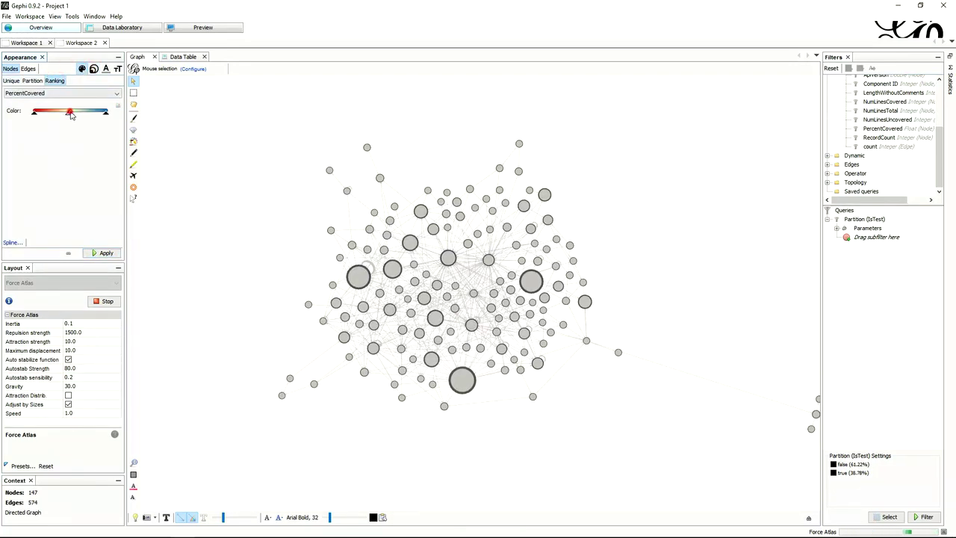
drag(71, 115, 92, 114)
click(103, 255)
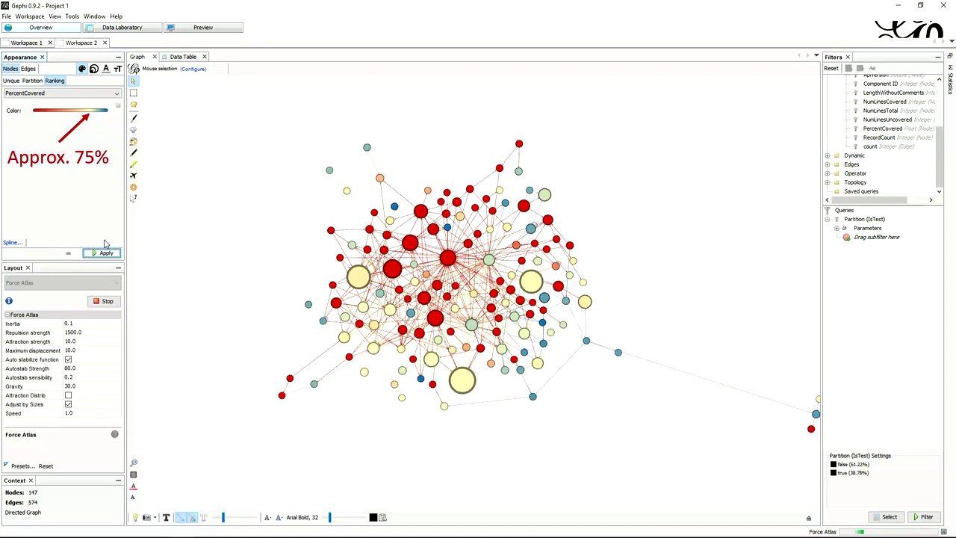
click(101, 254)
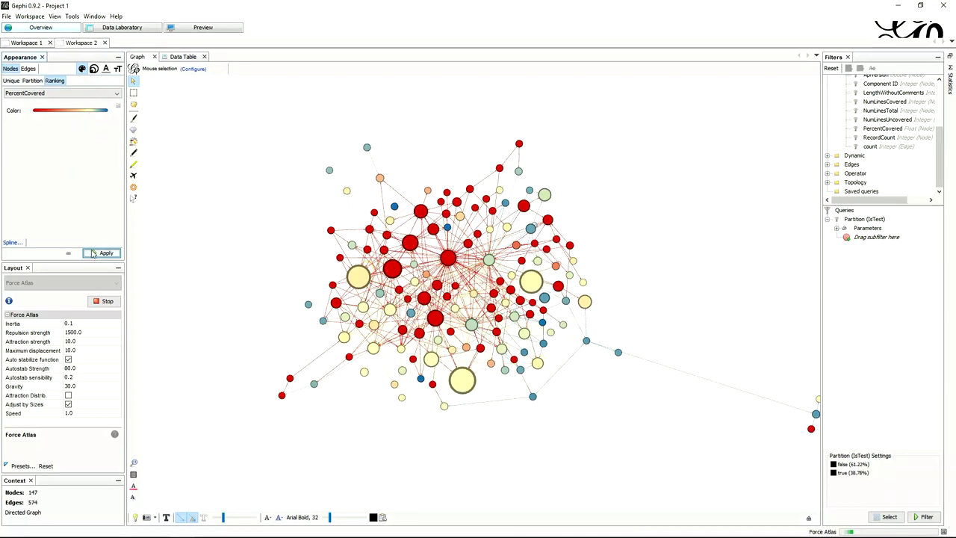
- Filter to the IsTest classes, paint them unique colour #c0c0c0, then restore the non-test classes
click(834, 465)
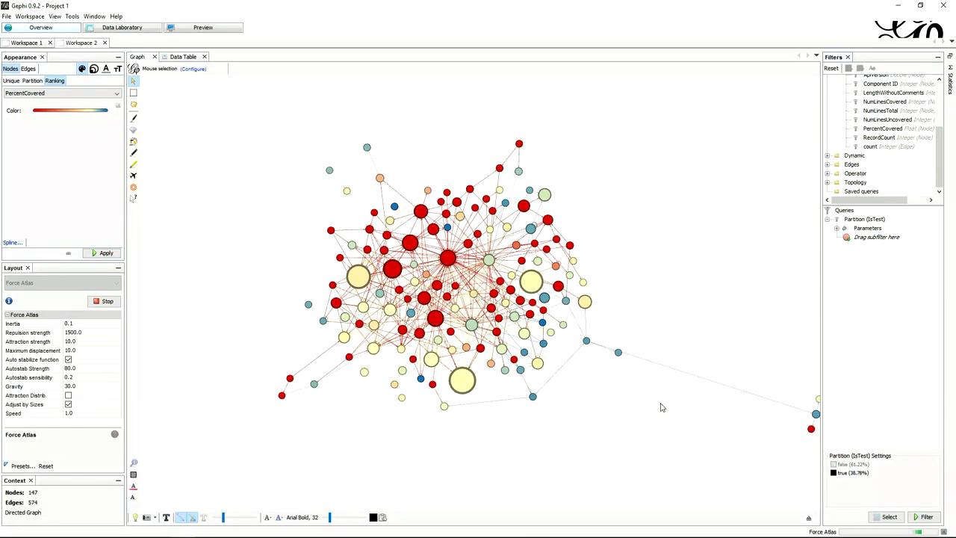
click(926, 517)
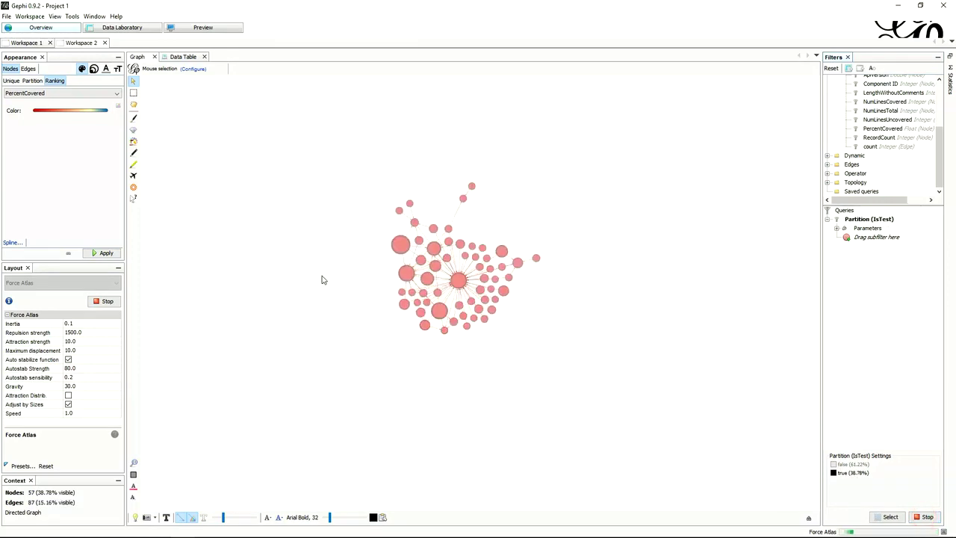
click(10, 81)
click(106, 254)
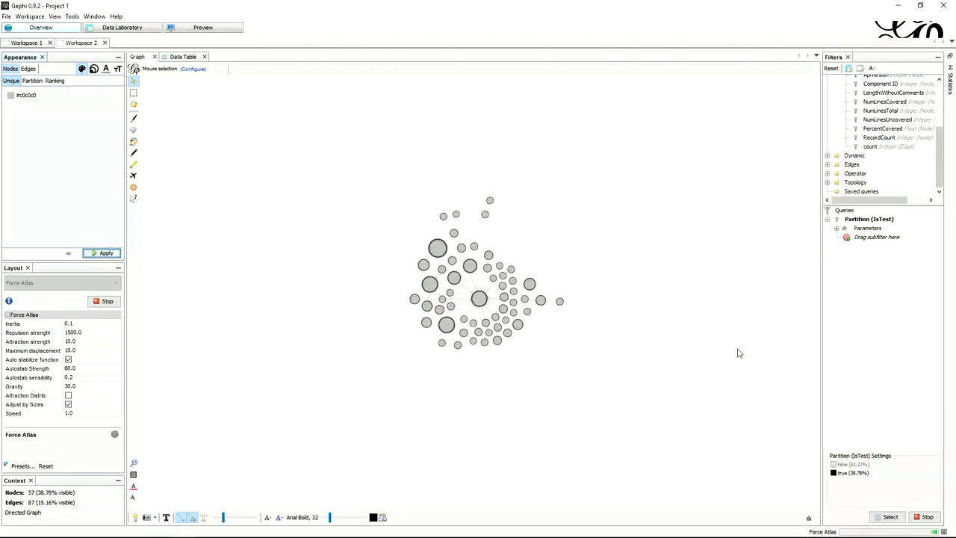
click(834, 465)
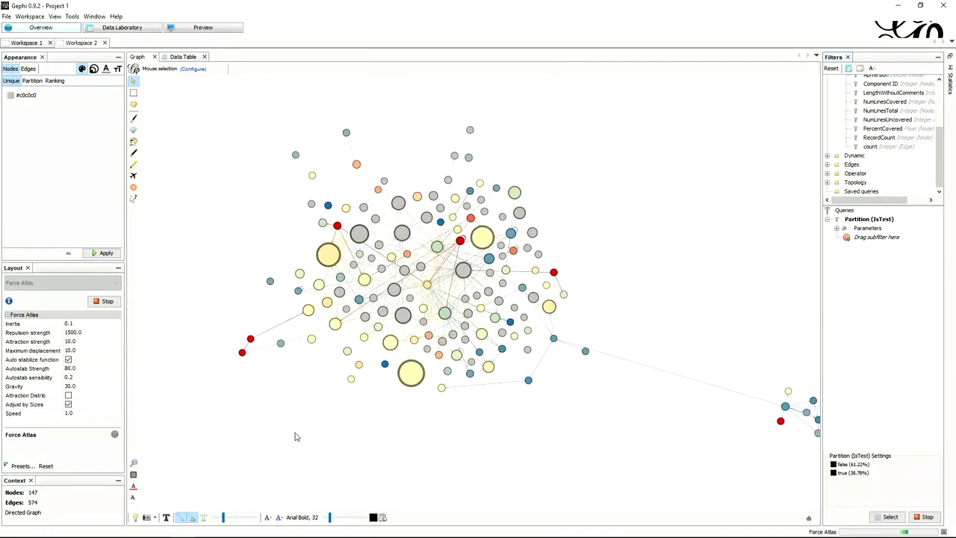
- Turn on node labels so every class node displays its coverage percentage
click(167, 517)
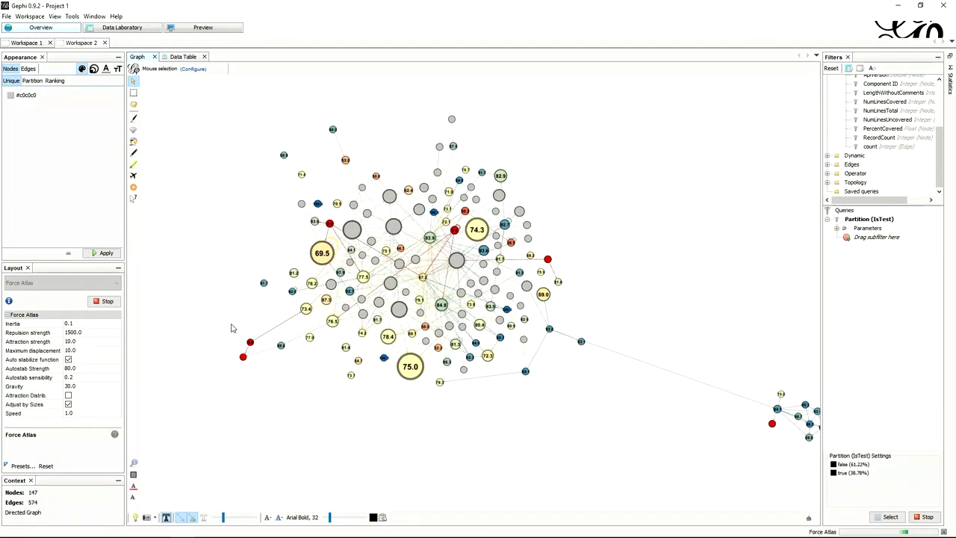
- Stop Force Atlas and run a PercentCovered-ordered Circular Layout on the test classes only
click(106, 301)
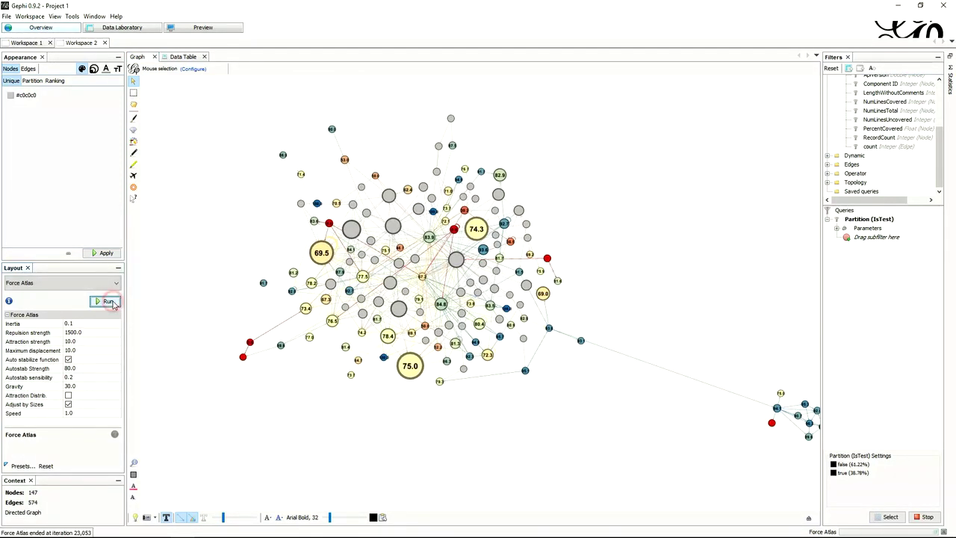
click(105, 283)
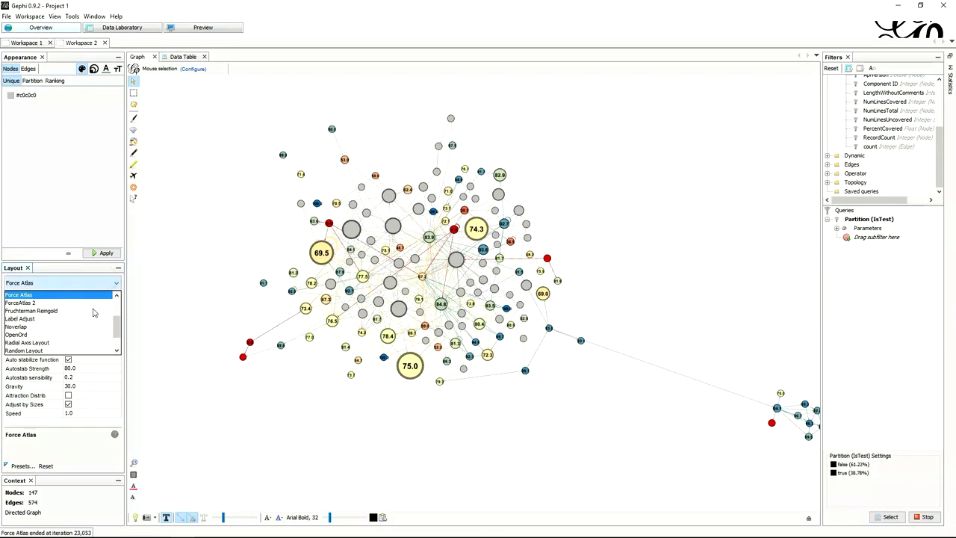
scroll(80, 330, up, 3)
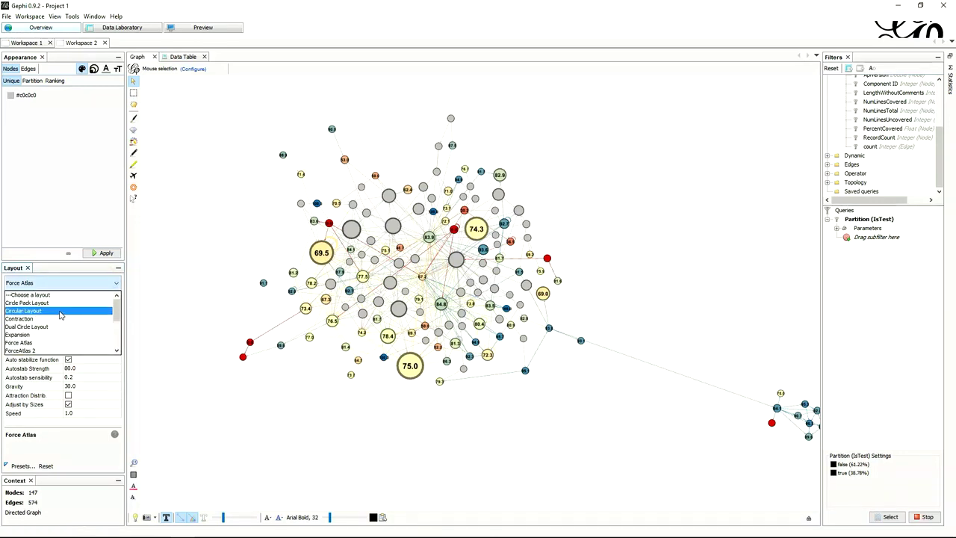
click(62, 315)
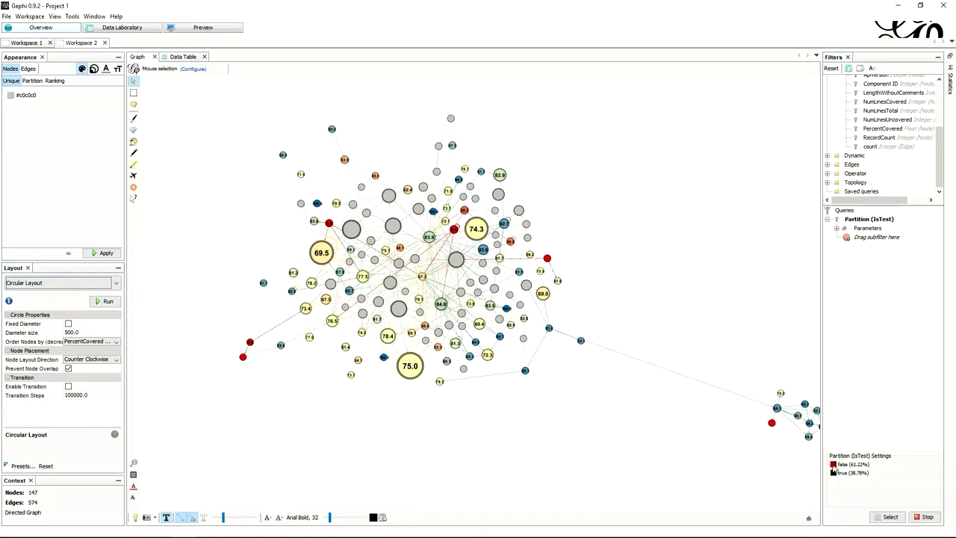
click(833, 464)
click(103, 302)
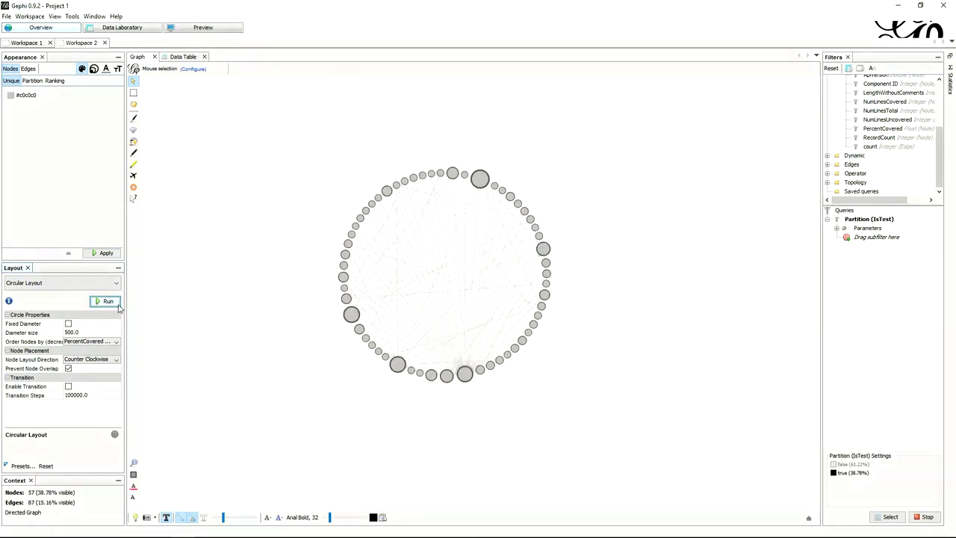
- Run Circular Layout on the non-test classes alone, then show the test classes again
click(835, 473)
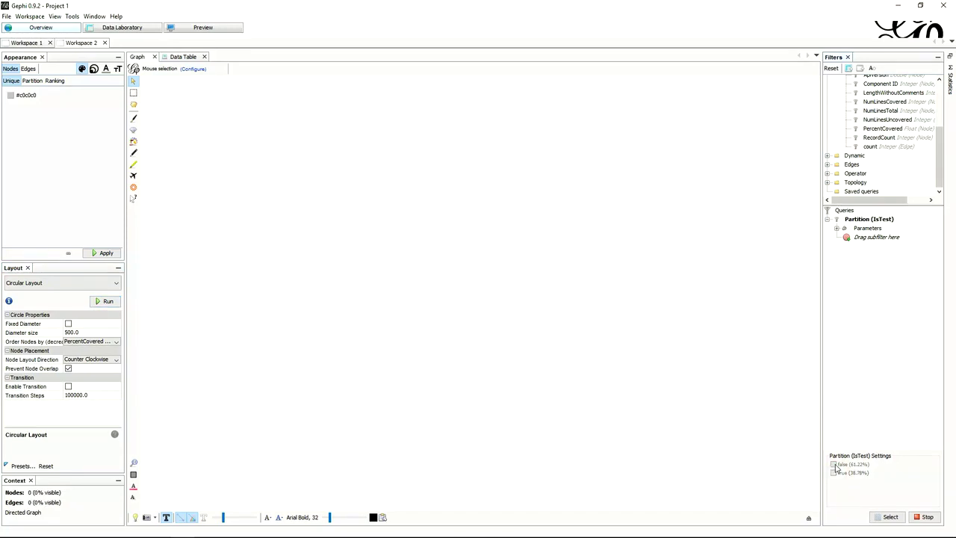
click(834, 464)
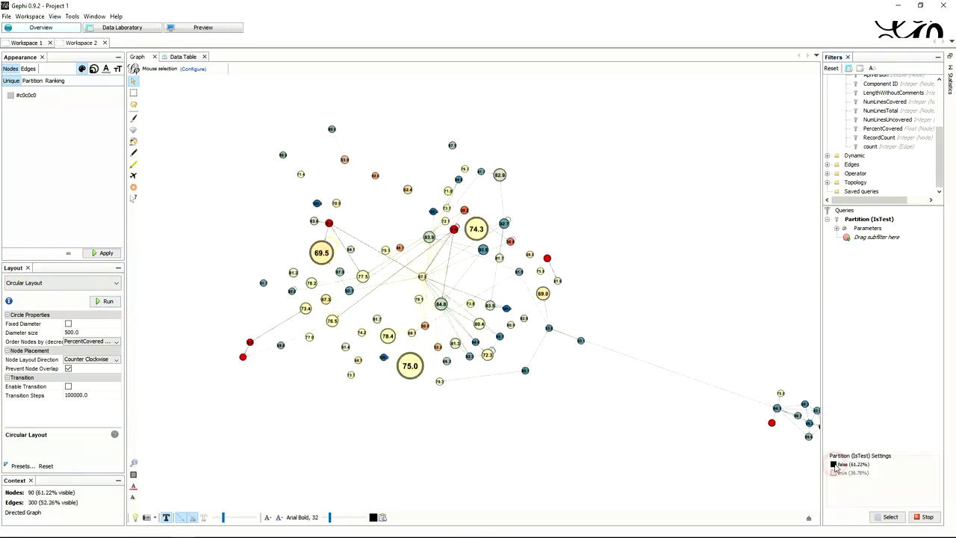
click(106, 303)
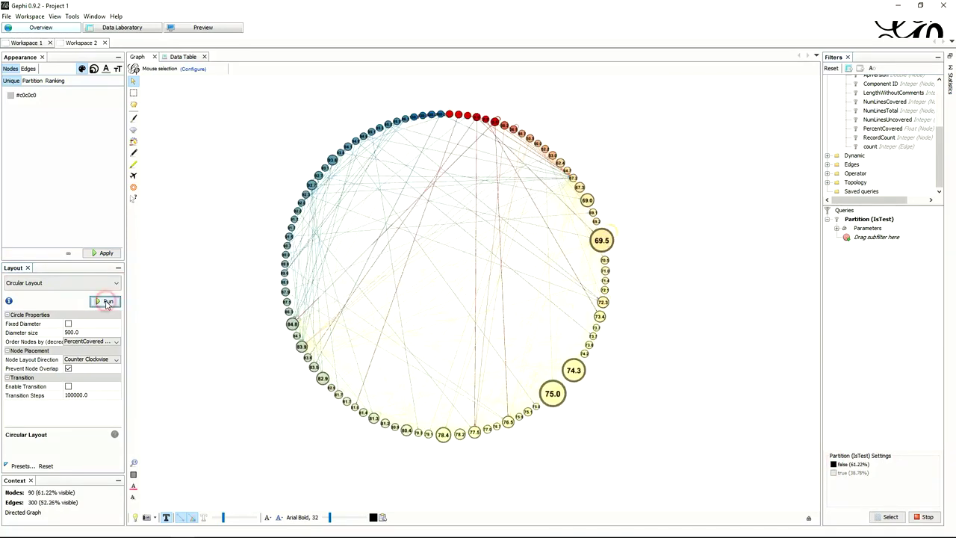
click(834, 472)
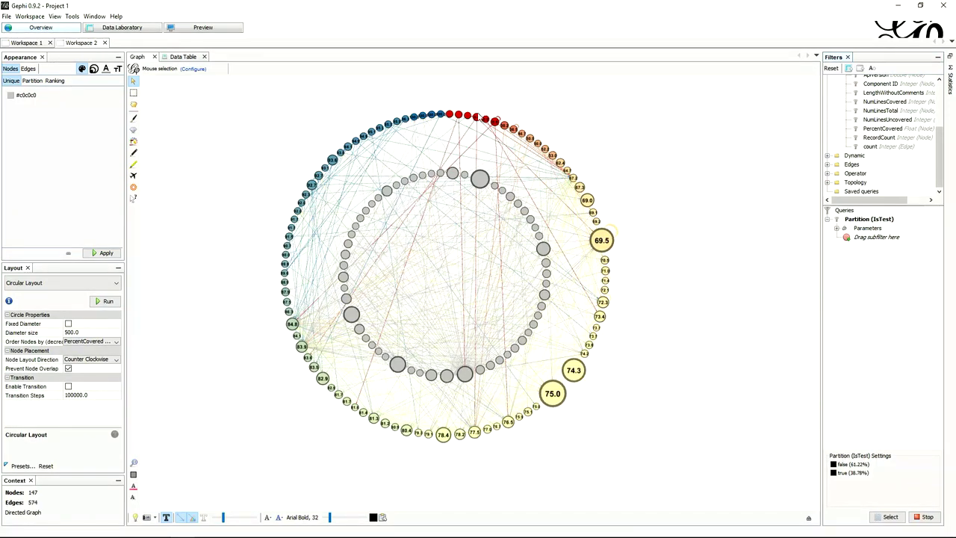
mouse_move(479, 117)
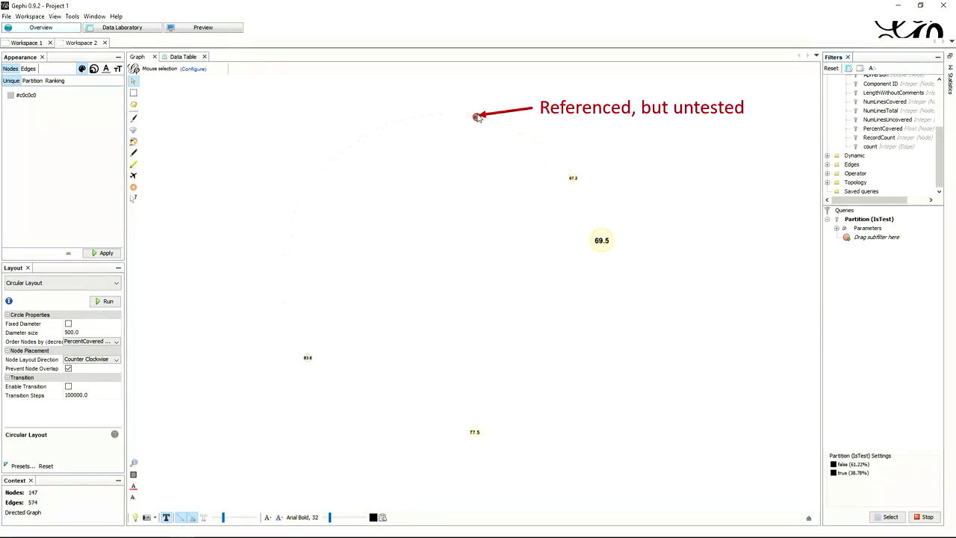